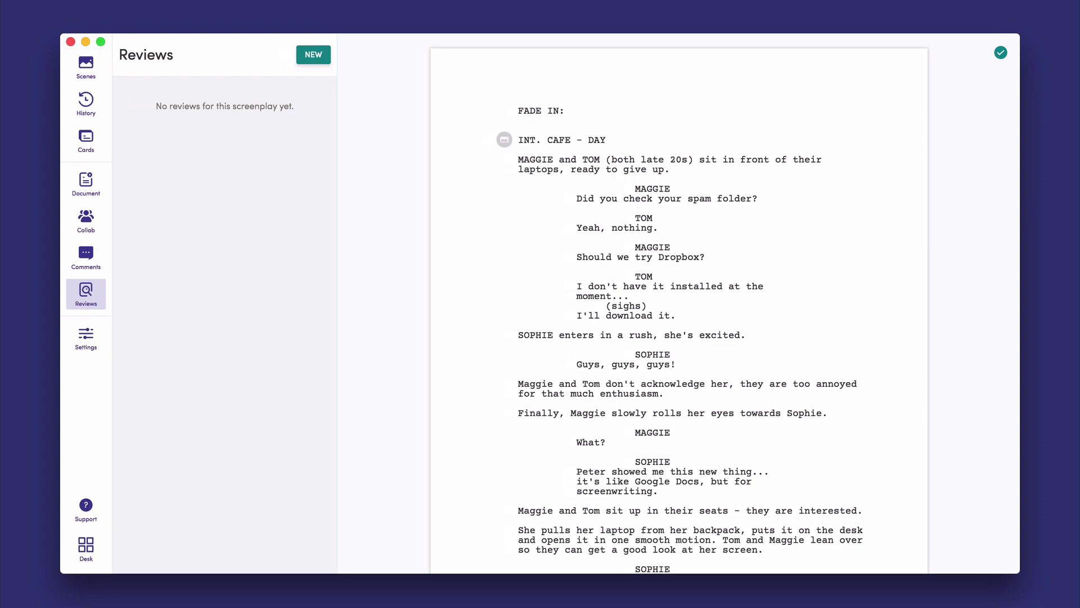
Start a new review of the scene's paragraphs with the logline shown and a context note.
left_click(313, 54)
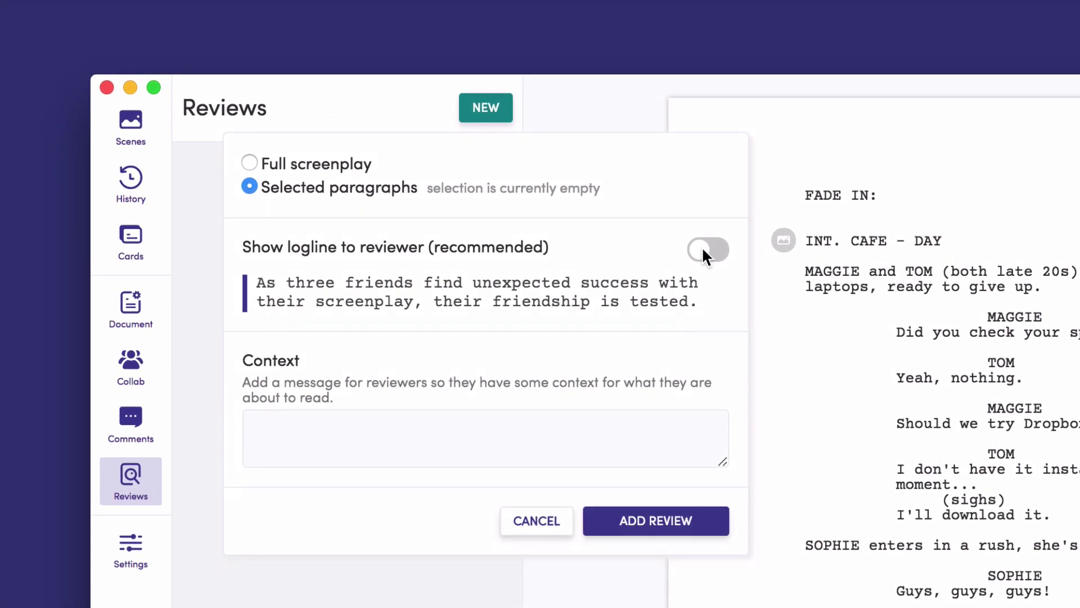
left_click(706, 252)
left_click(611, 438)
type("Thi")
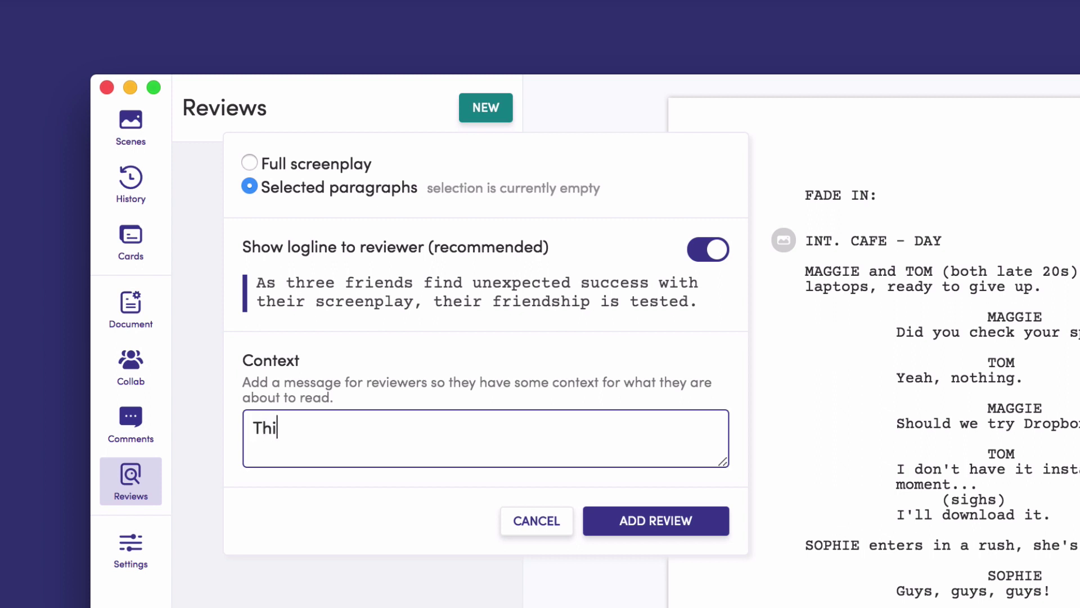
type("s is the very first scene, ")
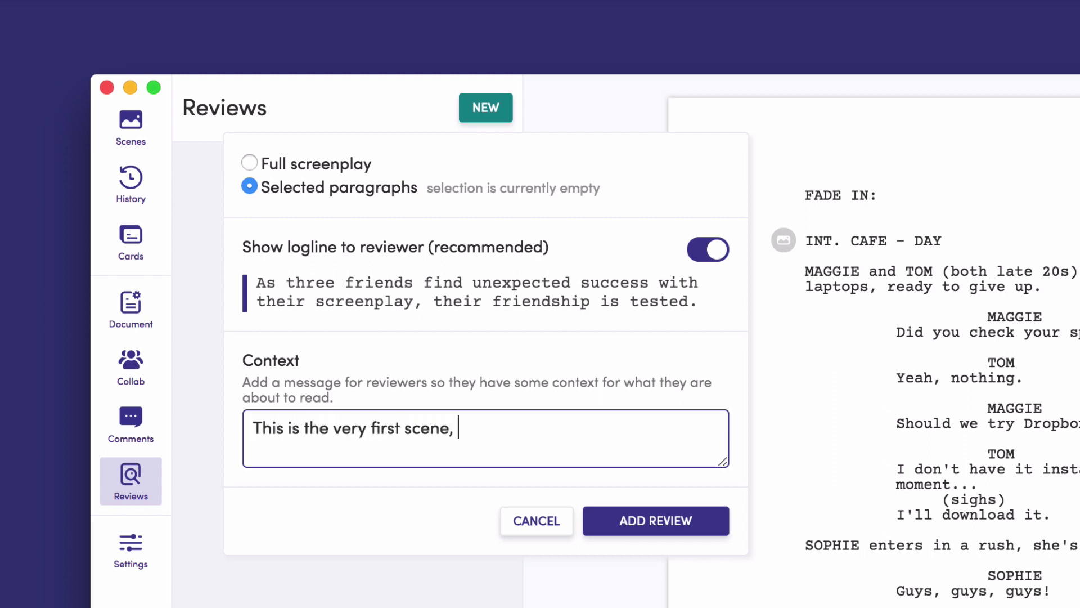
type("introducing us to the main")
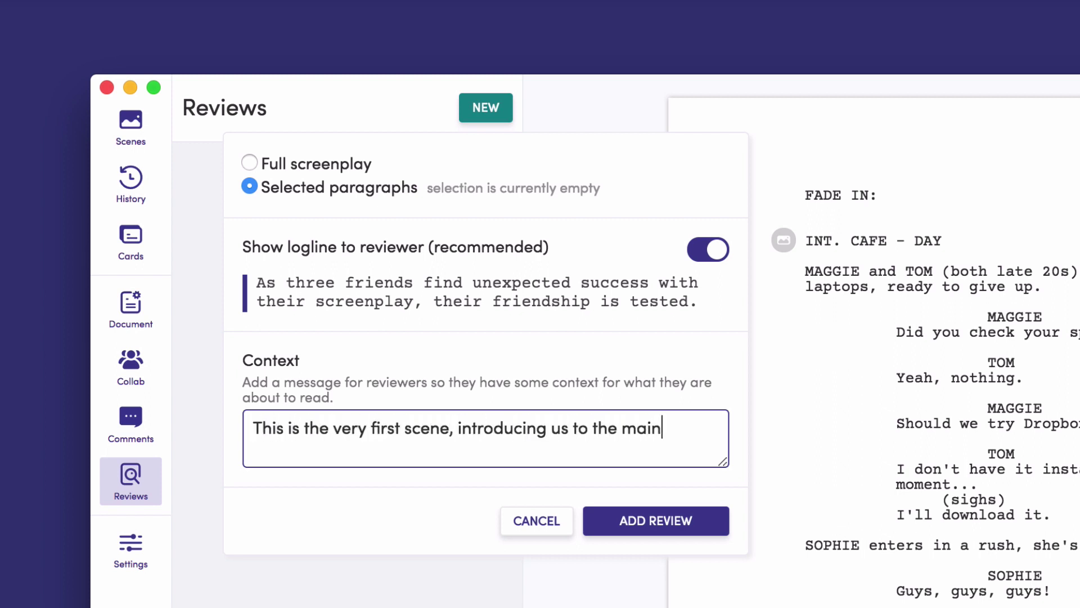
type(" characters.")
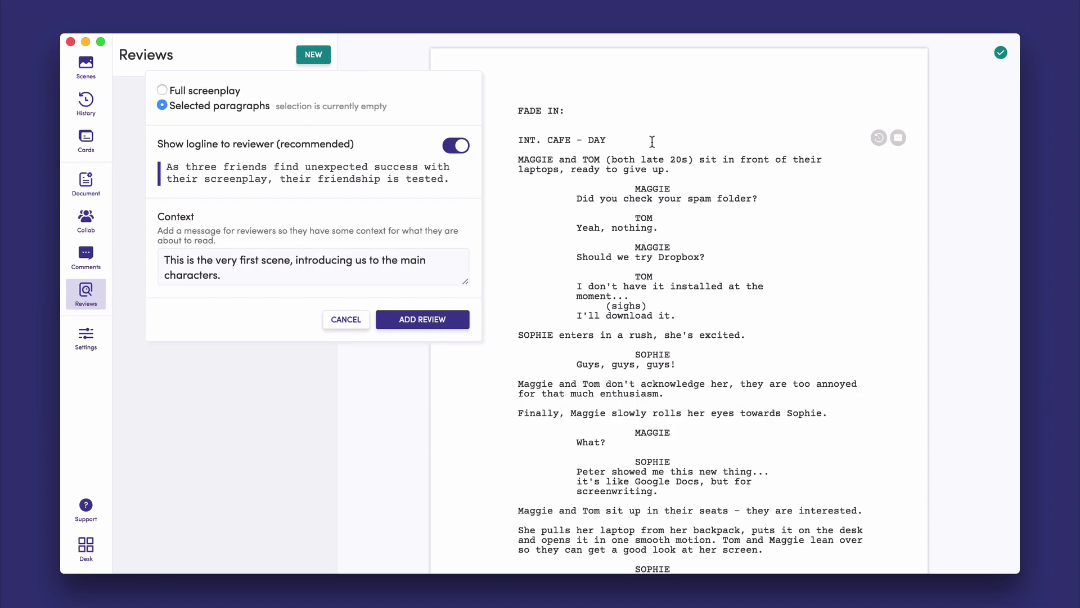
key("ctrl+a")
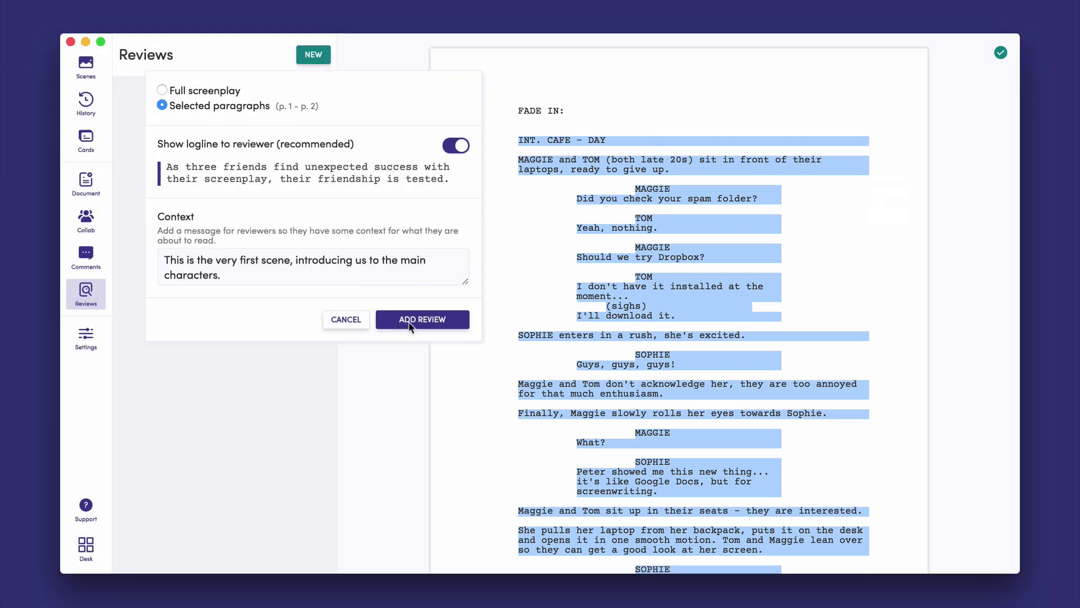
Create the review request and copy its shareable link.
left_click(410, 325)
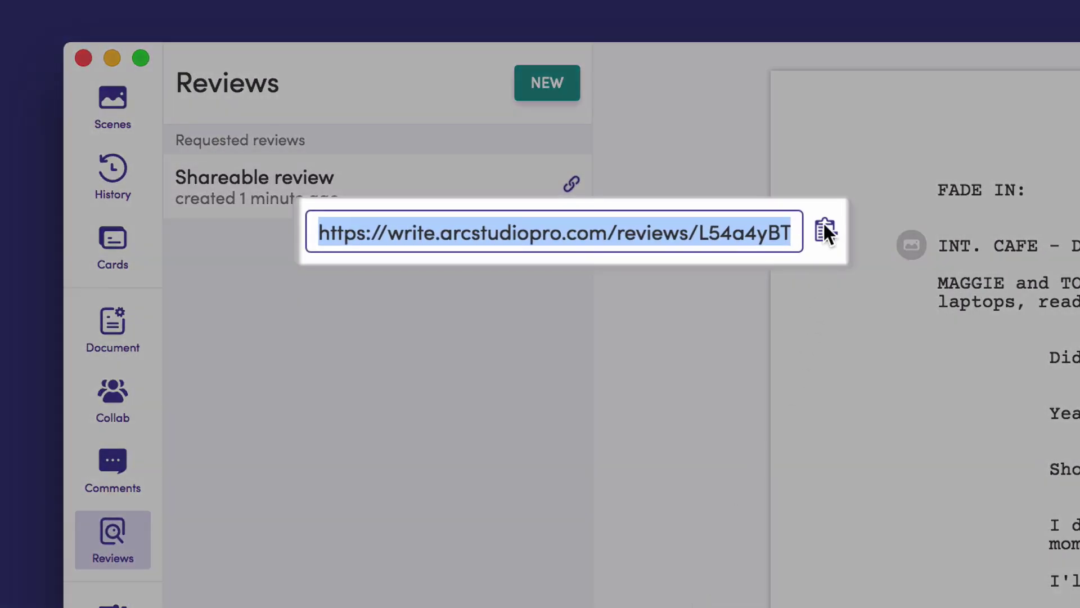
left_click(825, 228)
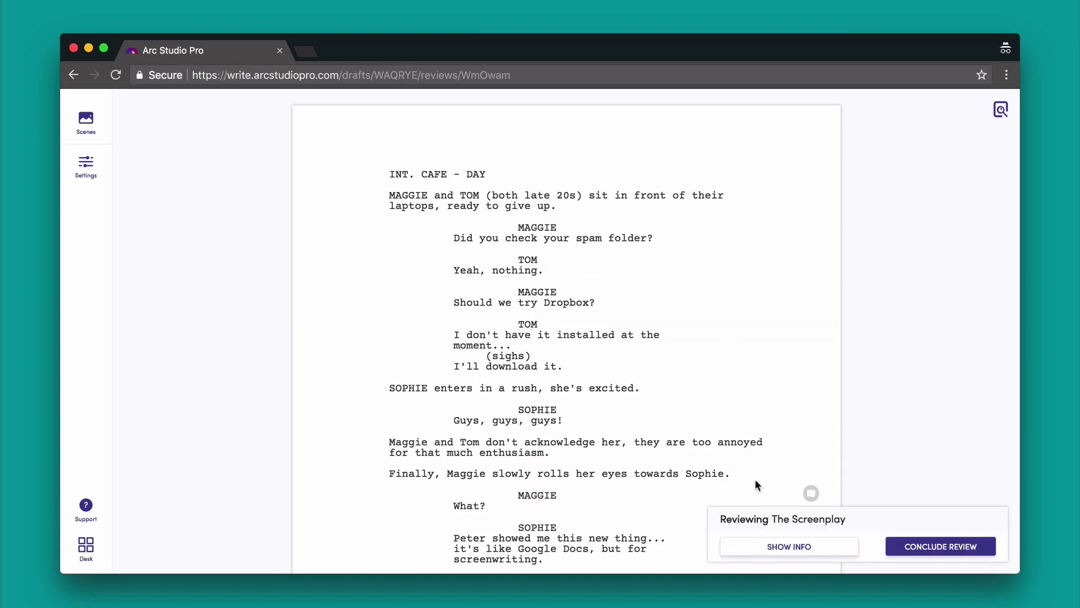
scroll(755, 479, "down", 5)
scroll(755, 478, "down", 3)
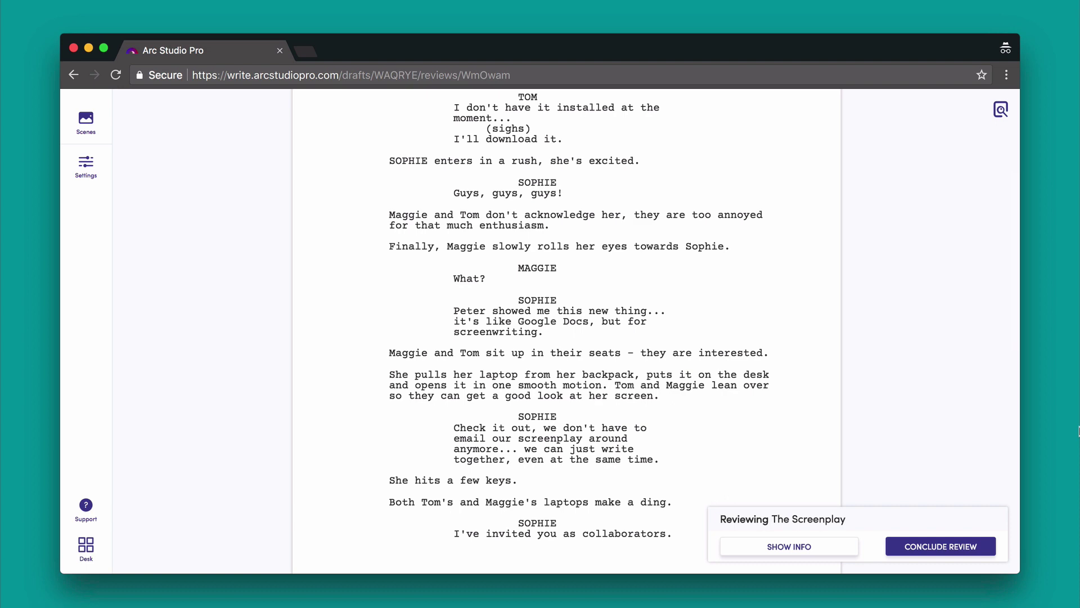
Post the reviewer's 'barely' note on the 'don't acknowledge her' line and submit the review with a conclusion.
left_click(807, 223)
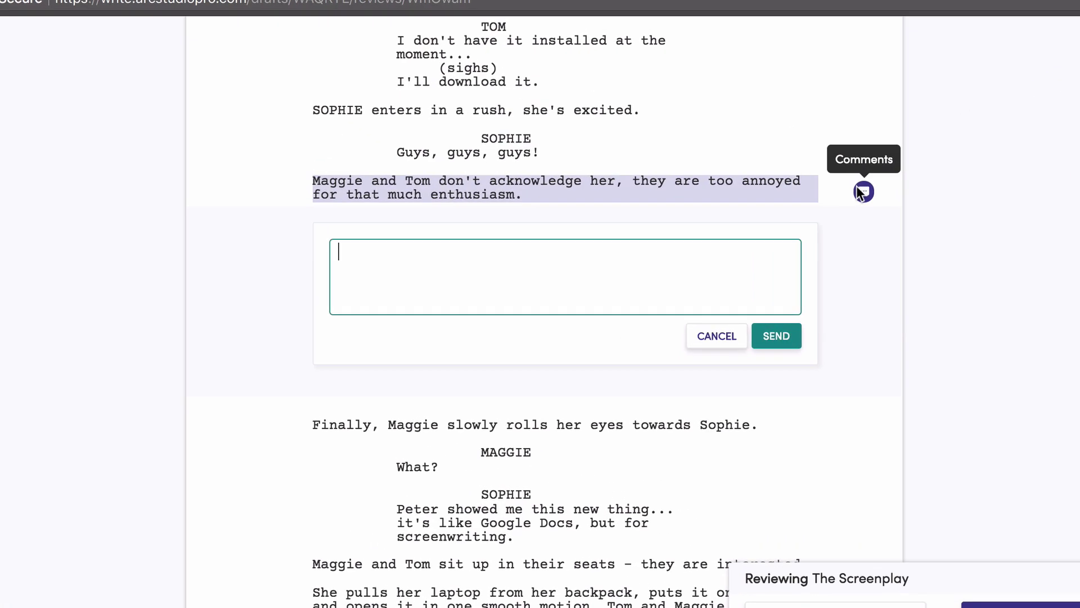
type("They ")
type("could \"barely\" ac")
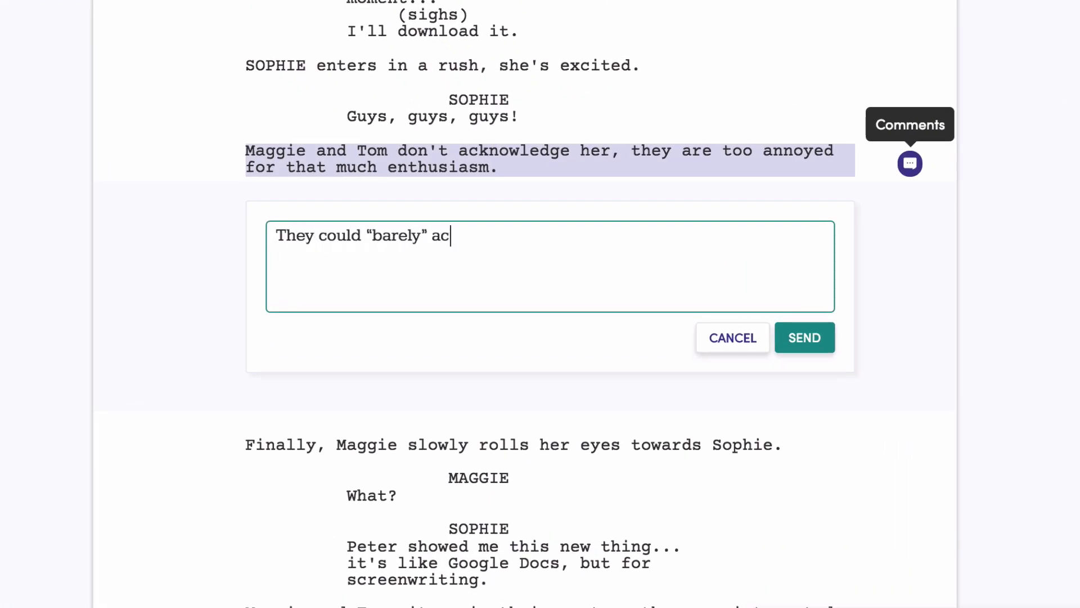
type("knowledge her.")
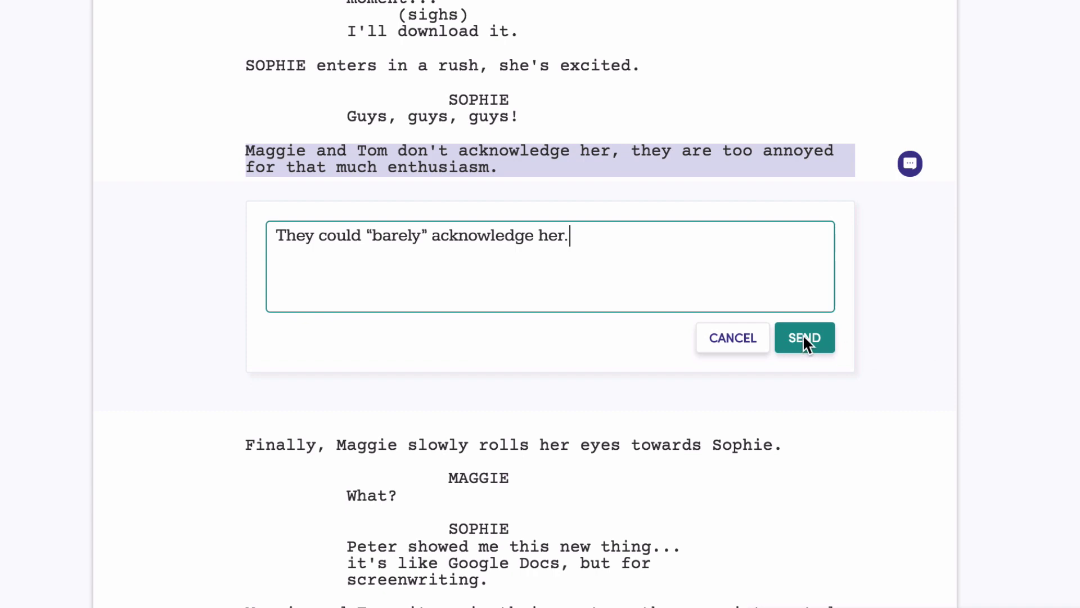
left_click(802, 337)
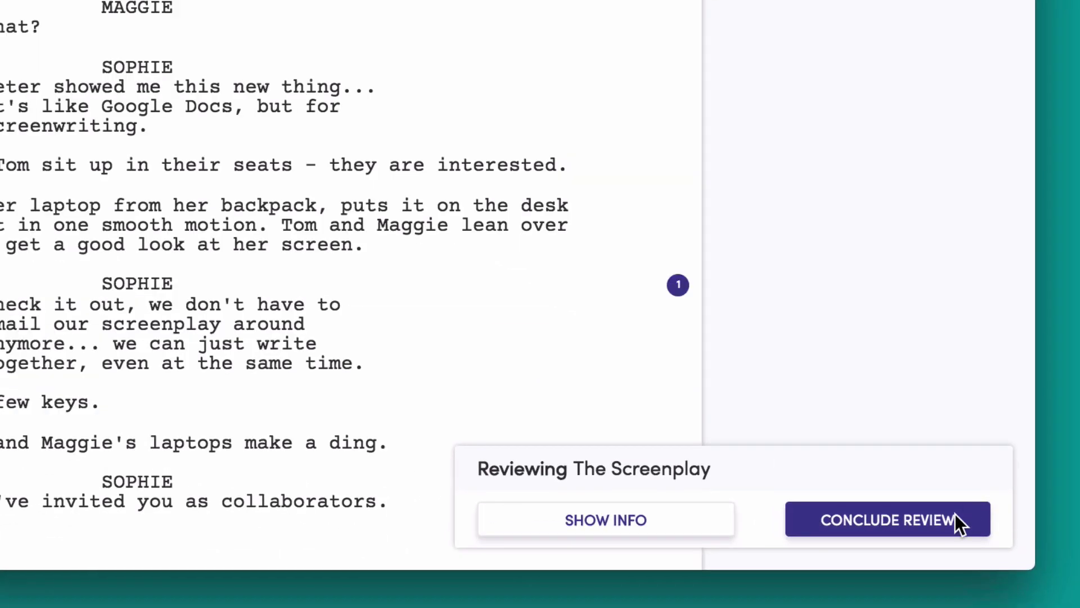
left_click(957, 517)
type("Ad")
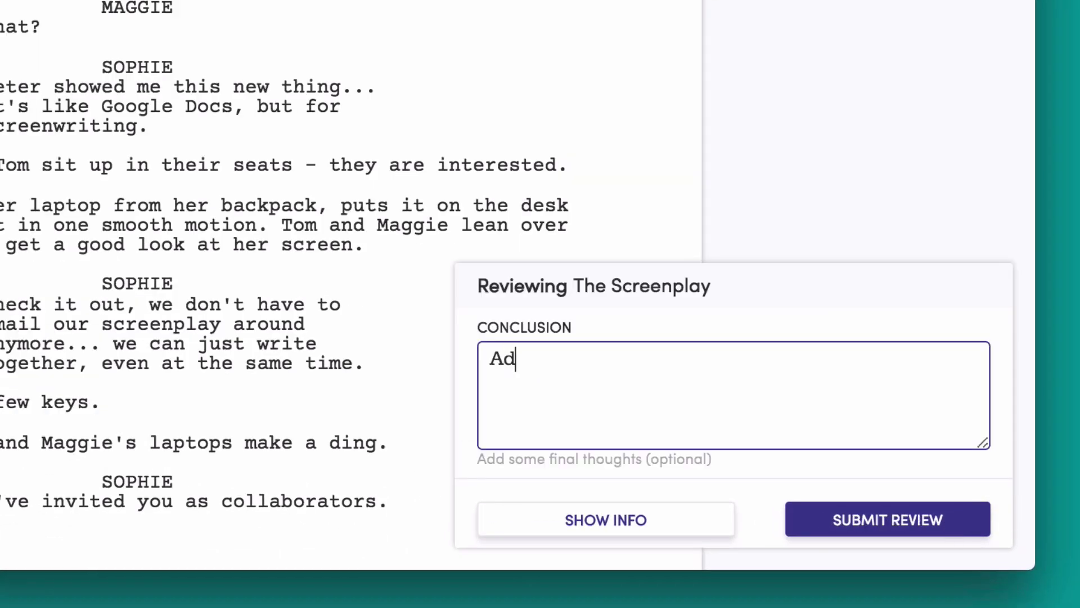
type("ded some minor notes... good")
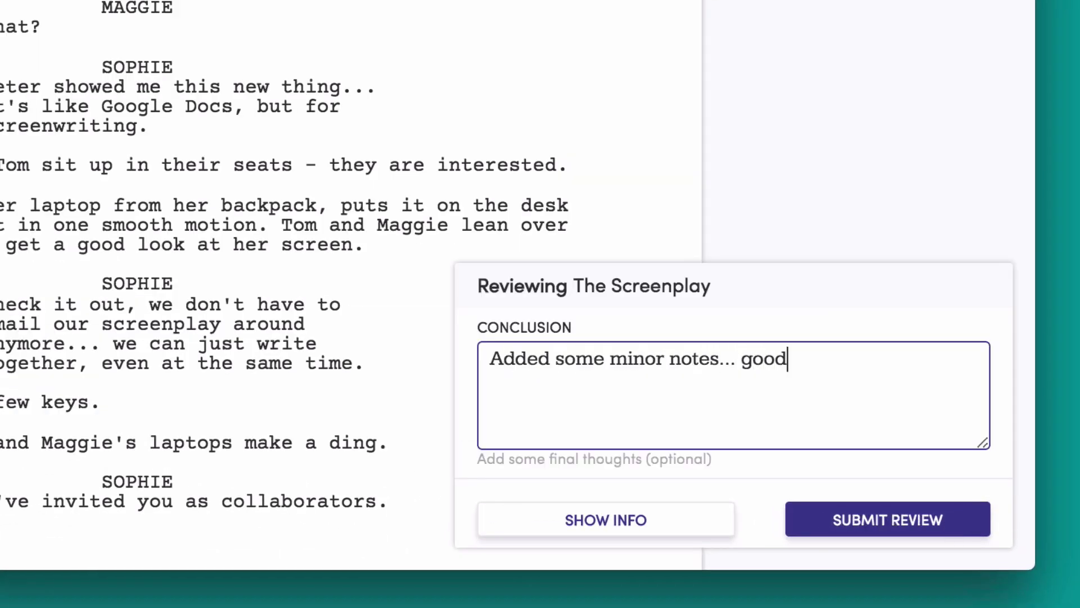
type(" stuff in general!")
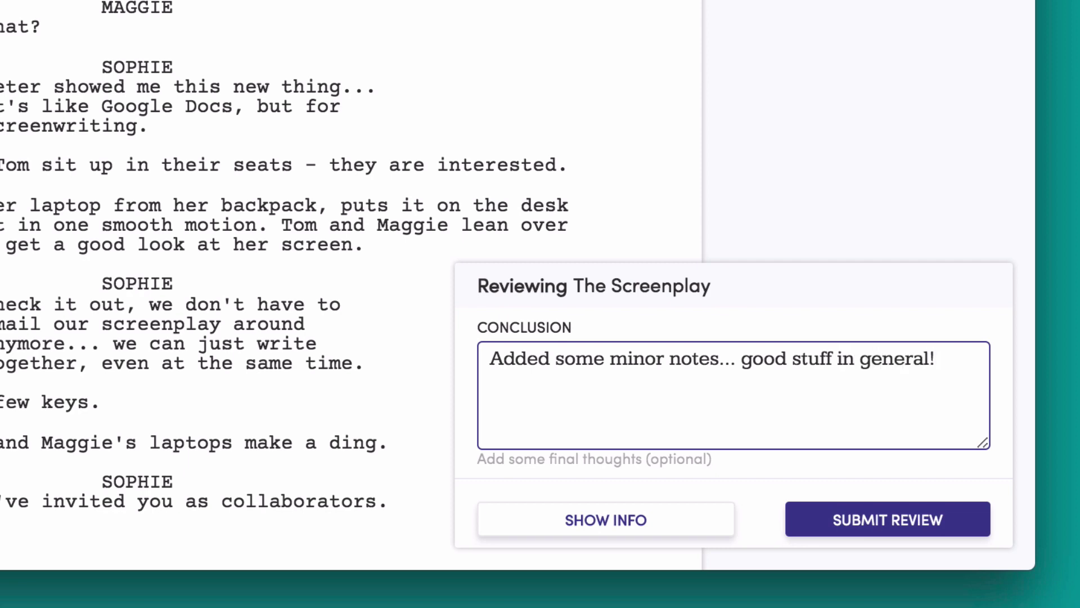
left_click(930, 521)
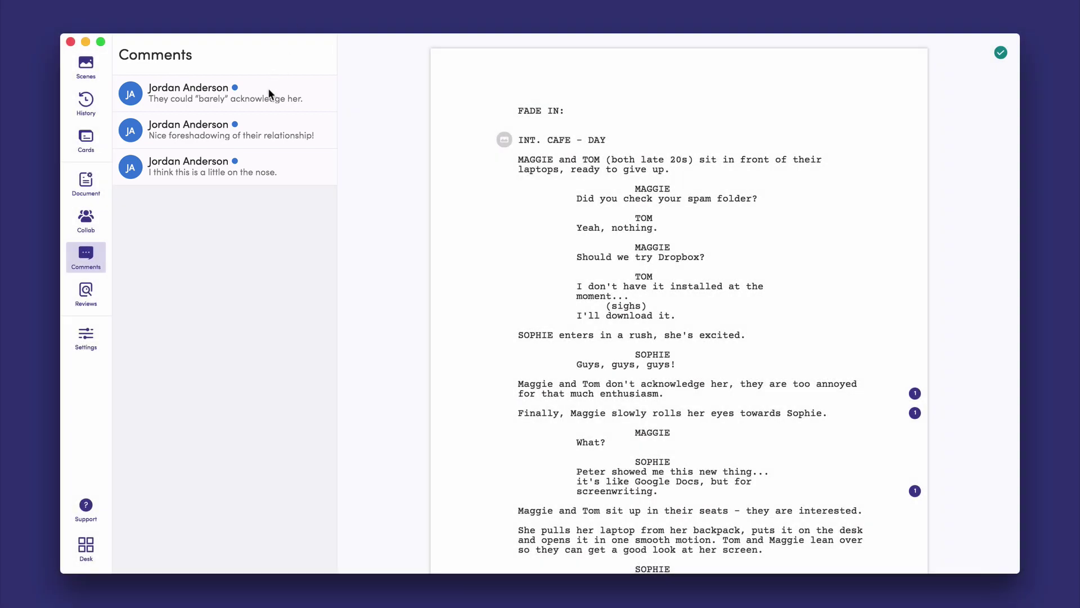
Reply to the 'barely' comment and change the line to 'Maggie and Tom barely acknowledge her'.
left_click(269, 89)
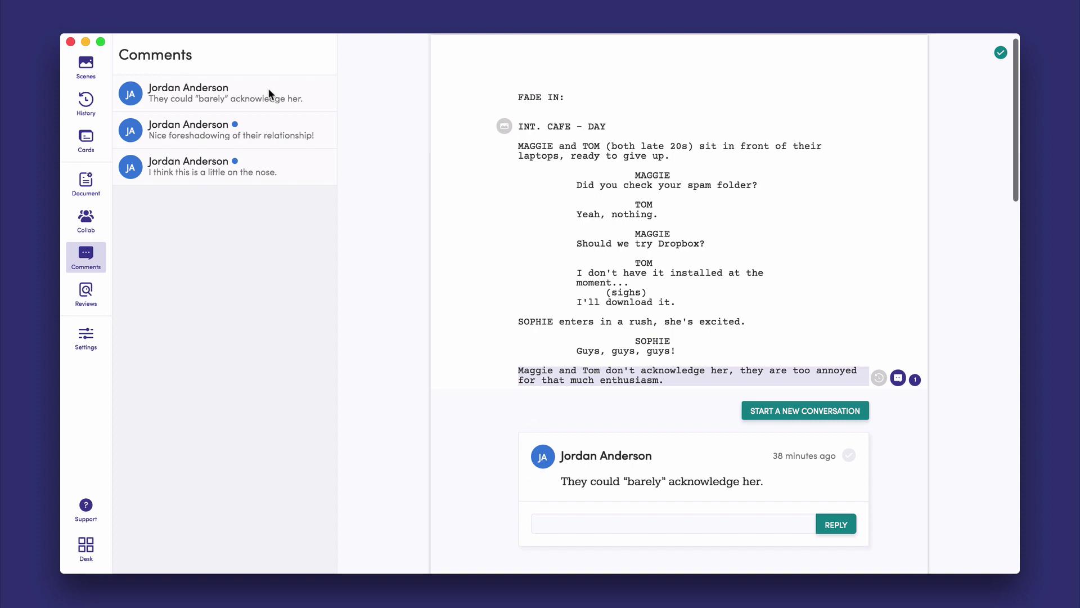
left_click(671, 524)
type("Right, I")
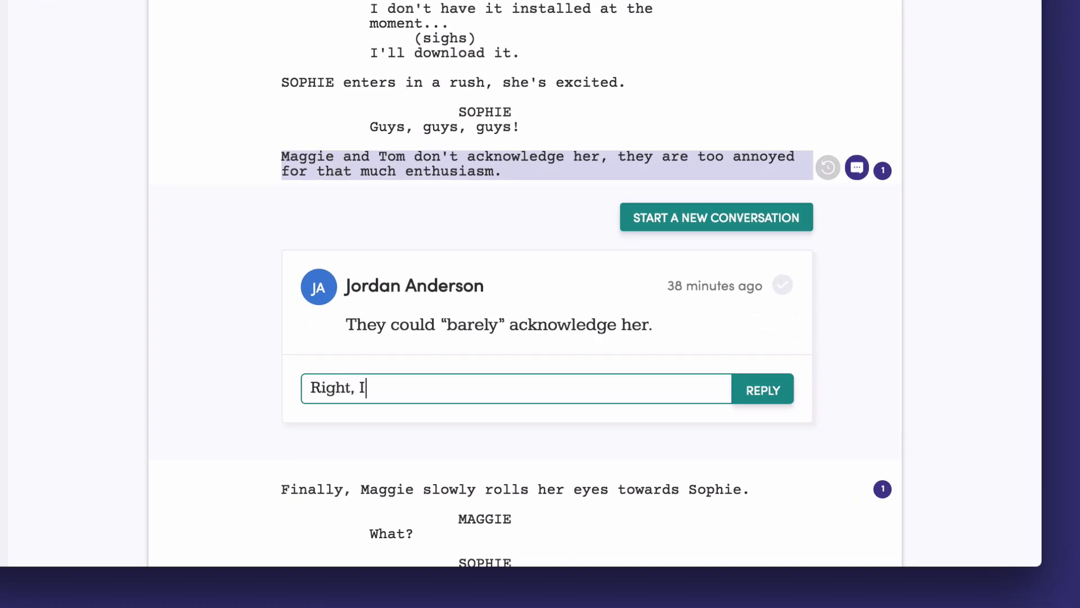
type("'ll change it.")
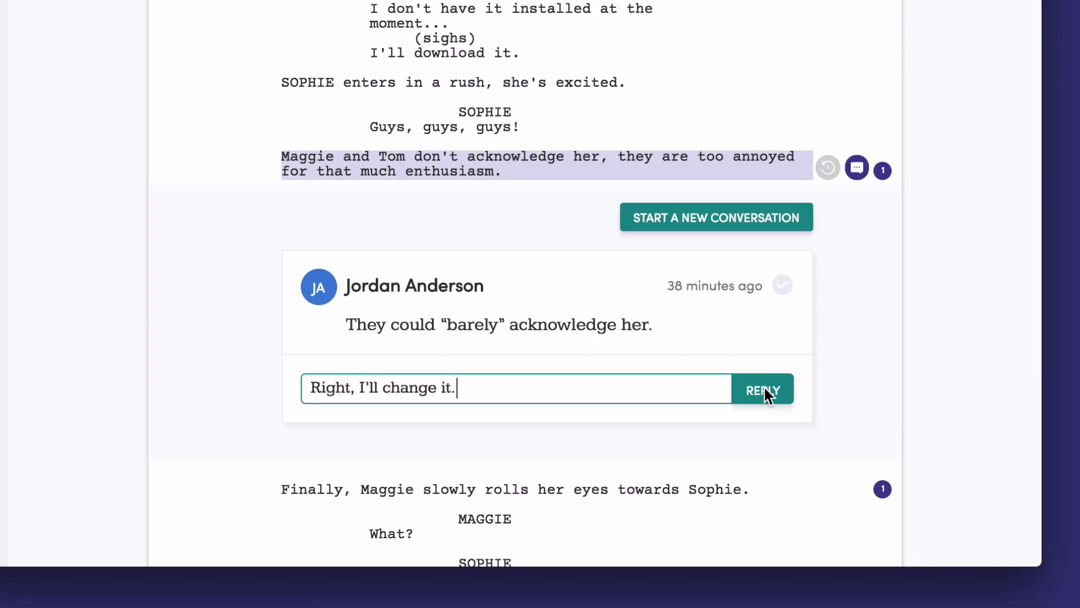
left_click(762, 390)
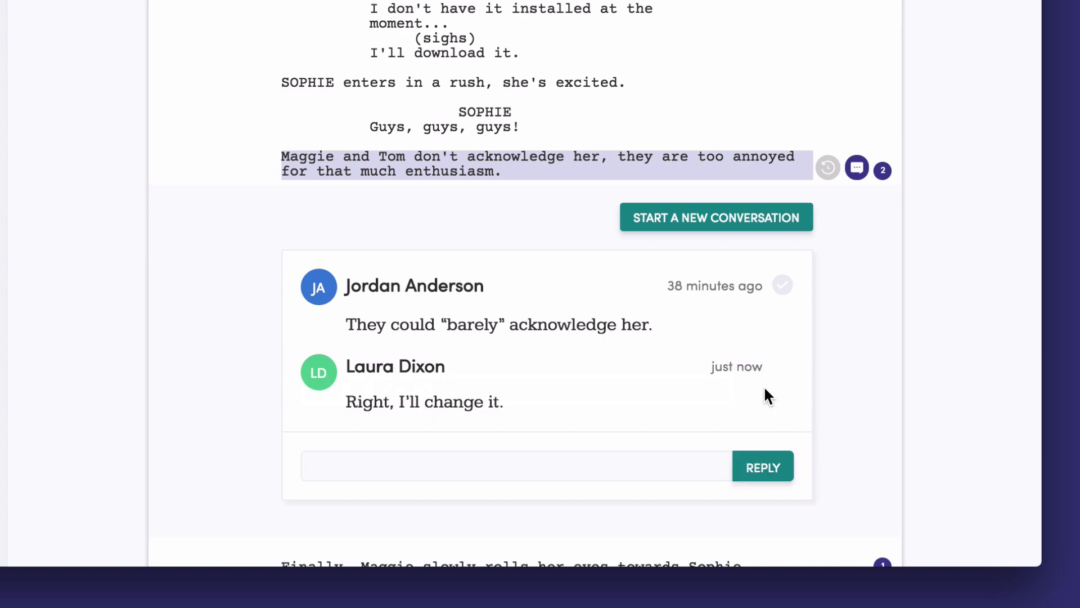
double_click(436, 157)
type("ba")
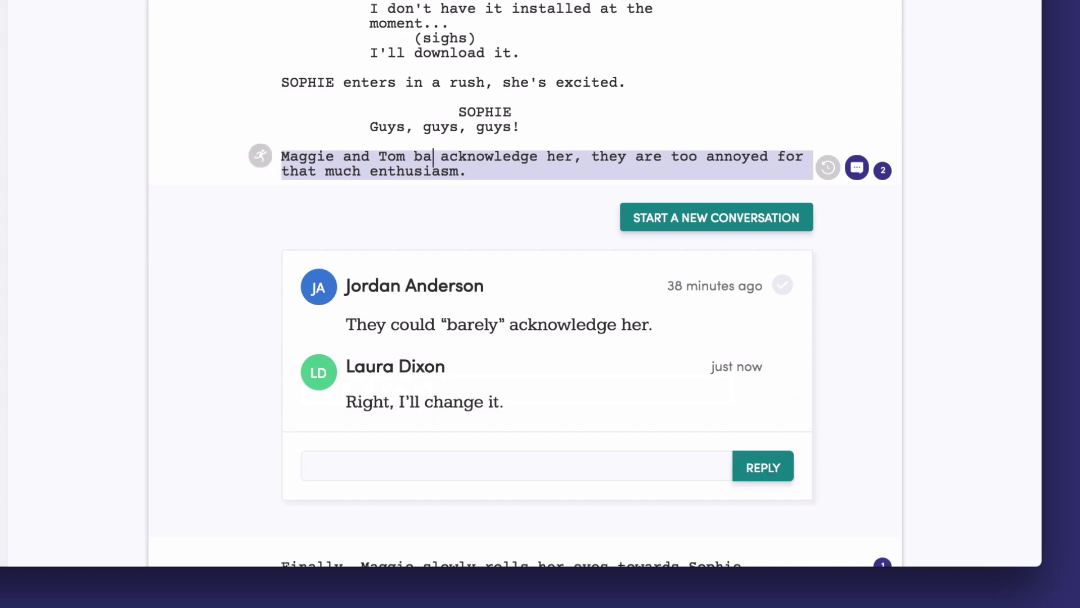
type("rely")
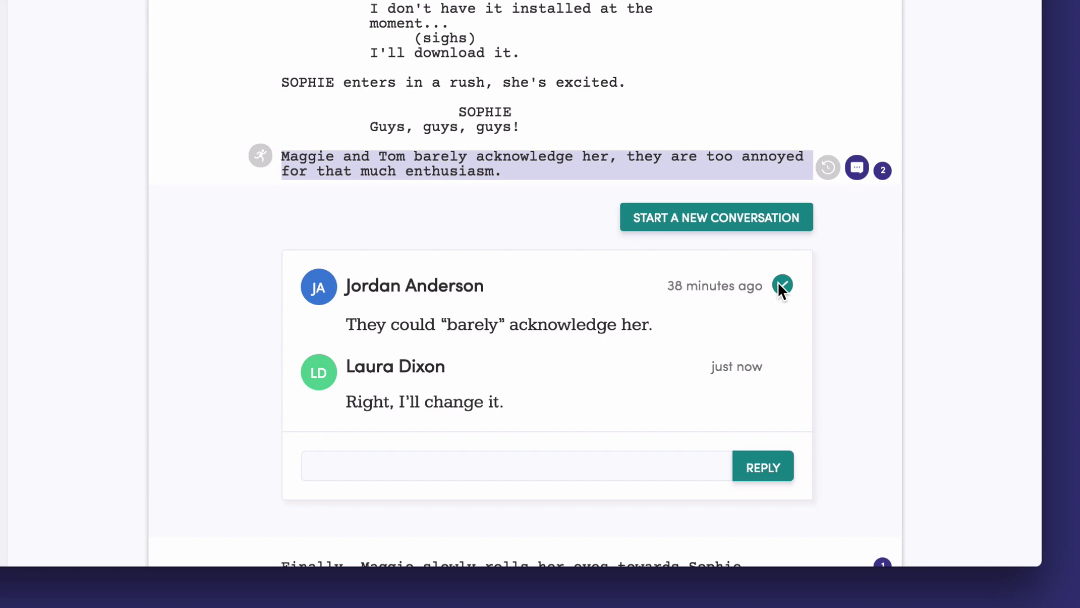
Re-request a review from the same reviewer so the edit is highlighted.
left_click(85, 296)
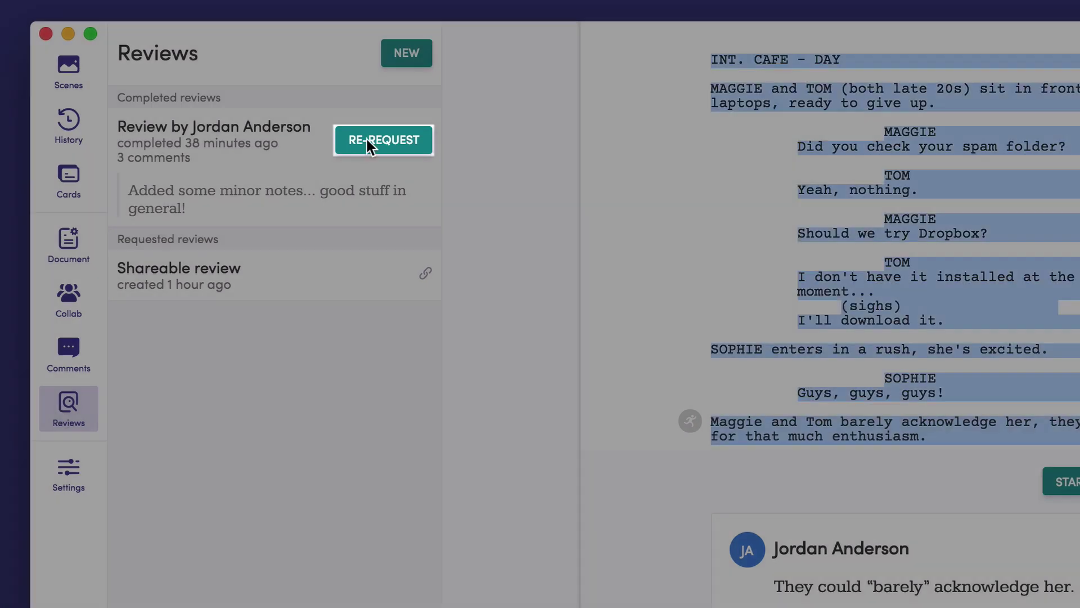
left_click(366, 139)
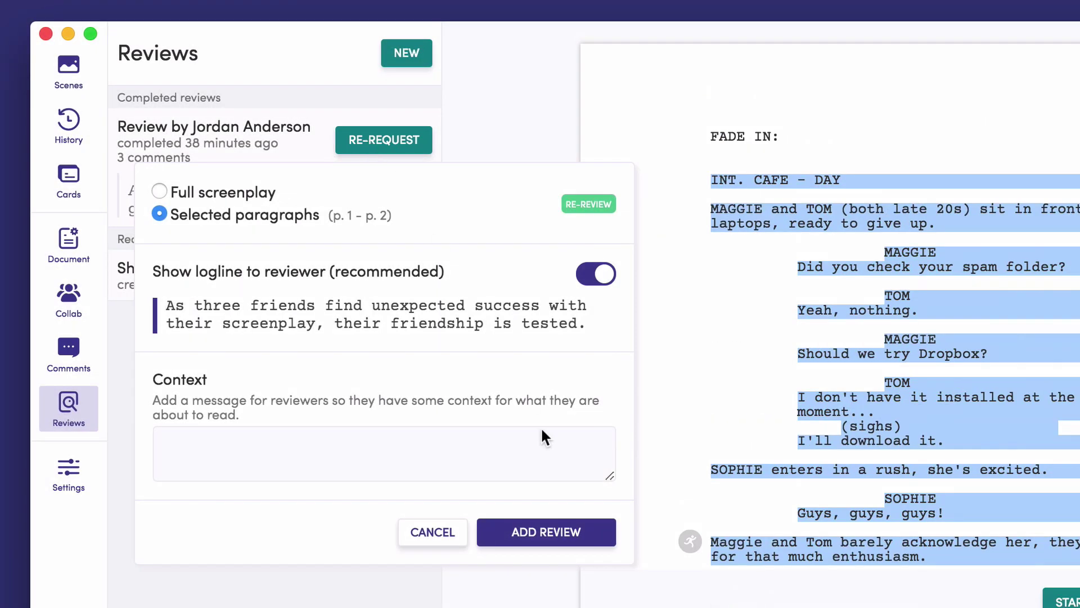
left_click(534, 528)
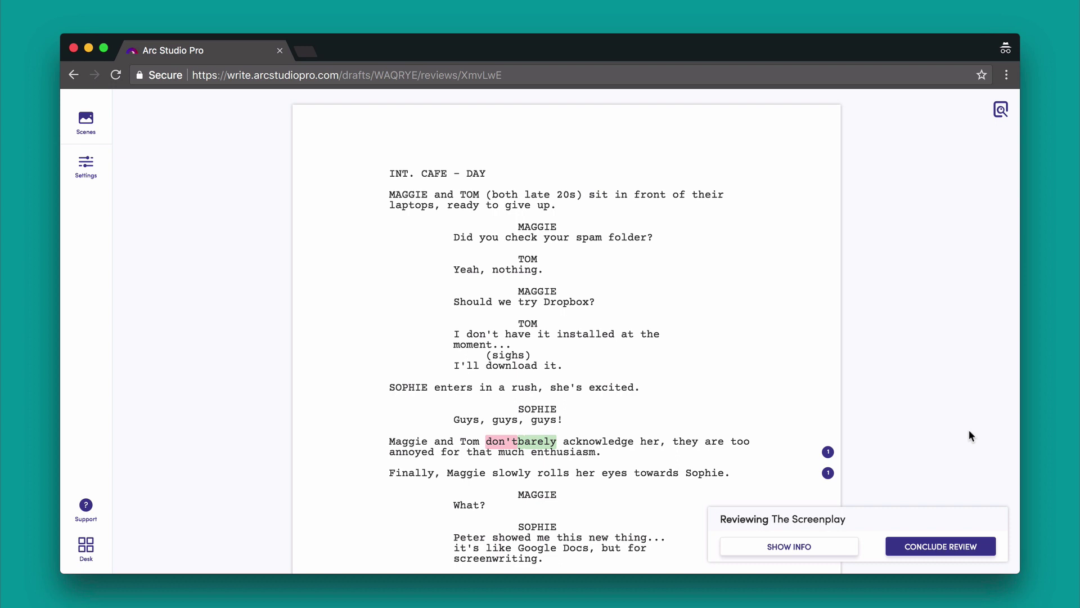
scroll(969, 429, "down", 5)
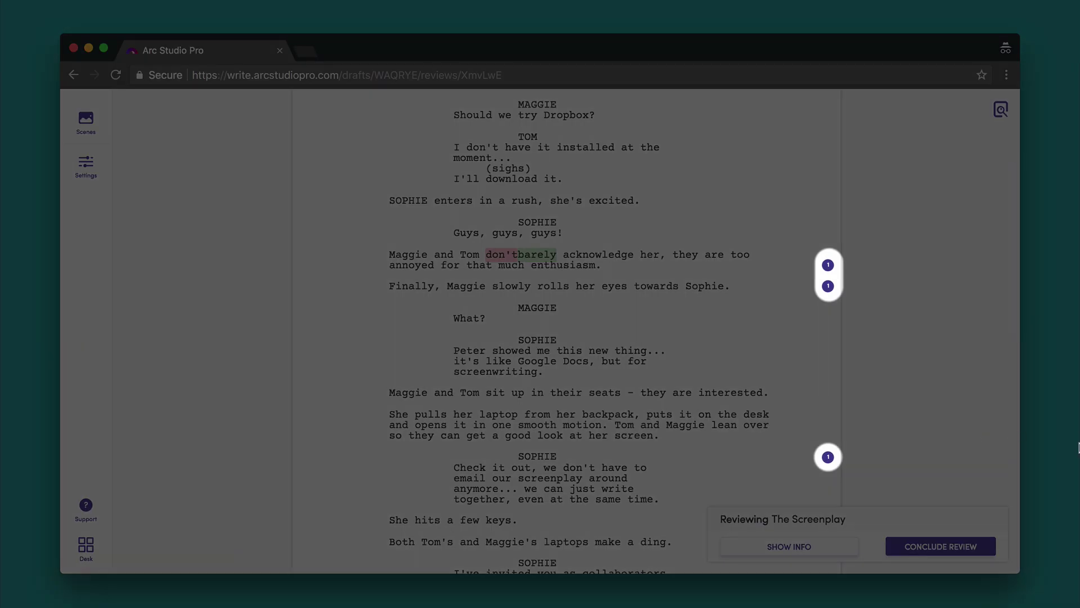